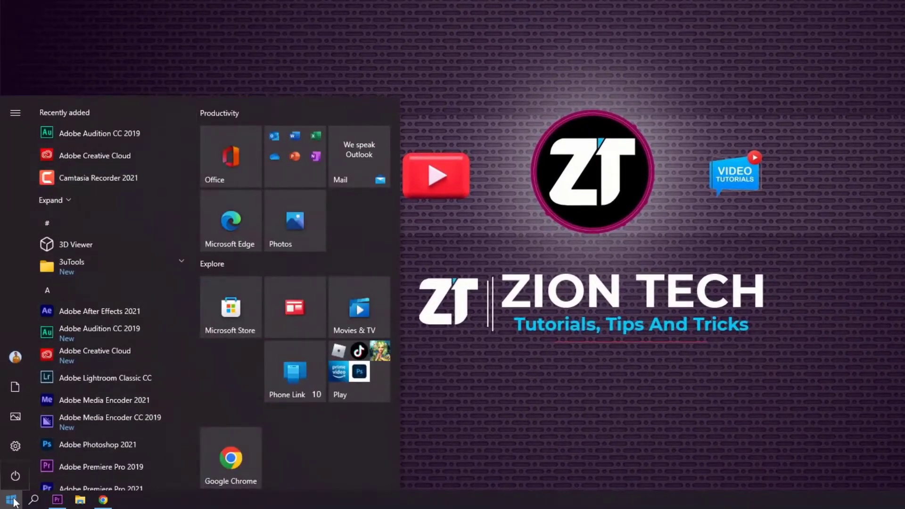
Step: Open Apps & Features from the Start context menu and scroll to Adobe Creative Cloud
right_click(11, 498)
left_click(65, 137)
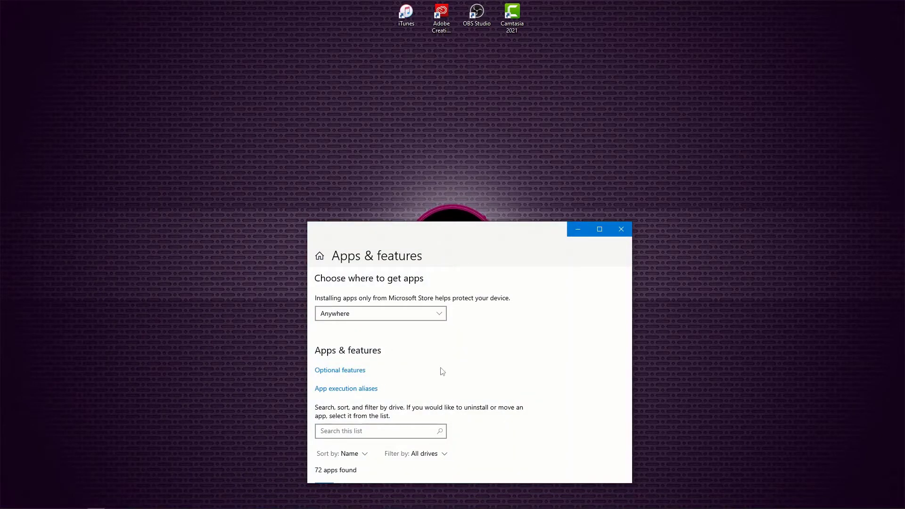
left_click_drag(505, 232, 505, 151)
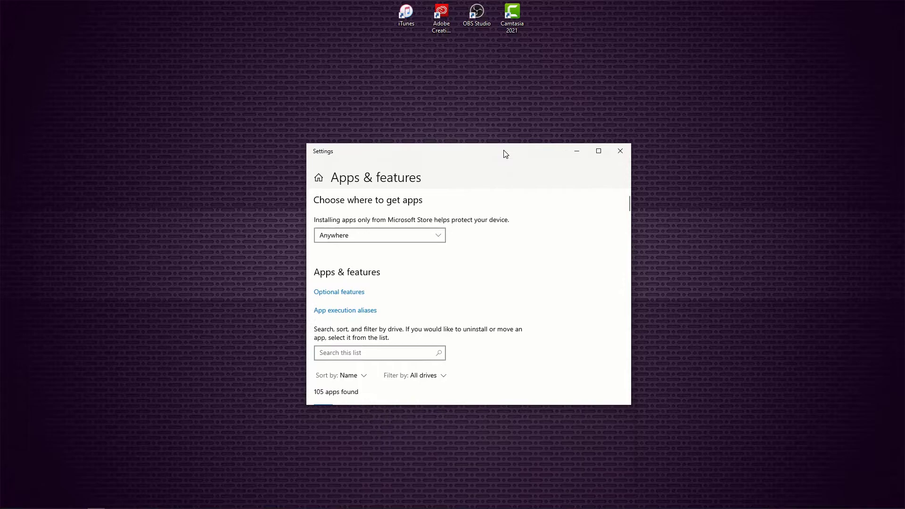
scroll(448, 306, "down", 5)
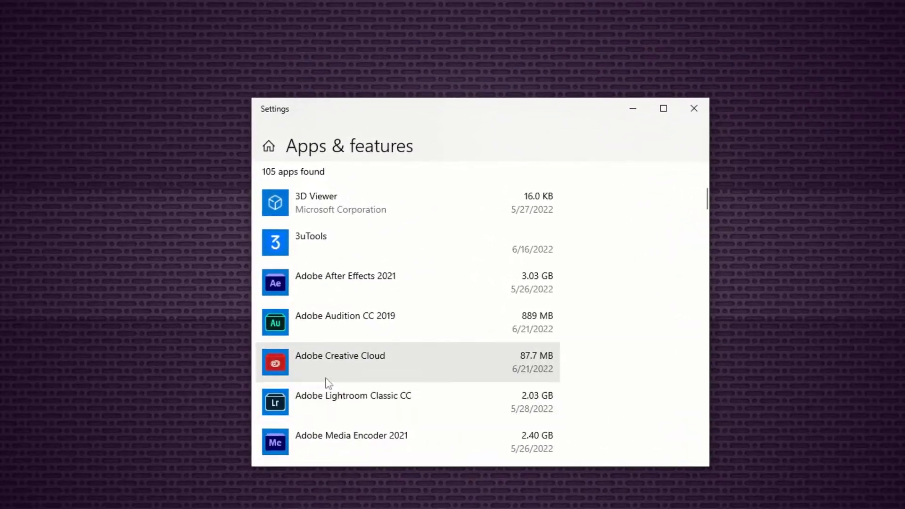
Step: Try to uninstall Adobe Creative Cloud, confirming both prompts, and bring the resulting error into view
left_click(331, 357)
left_click(527, 414)
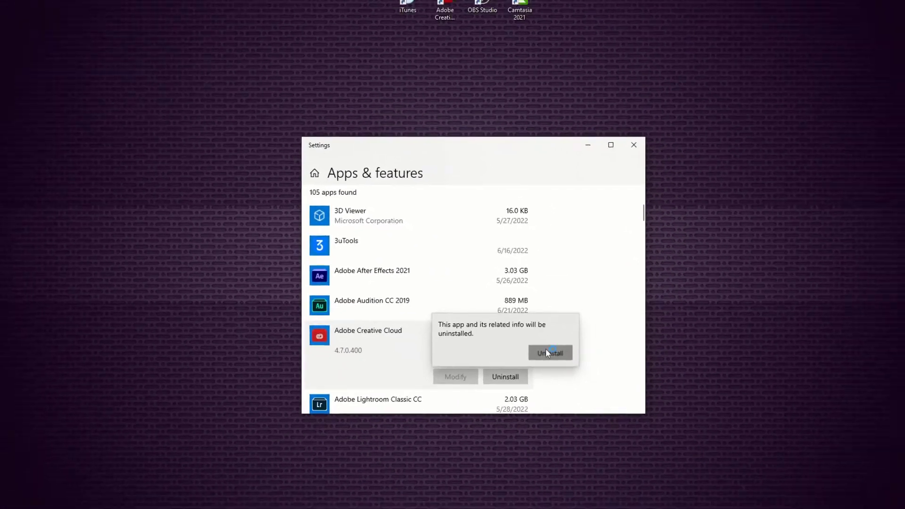
left_click(577, 380)
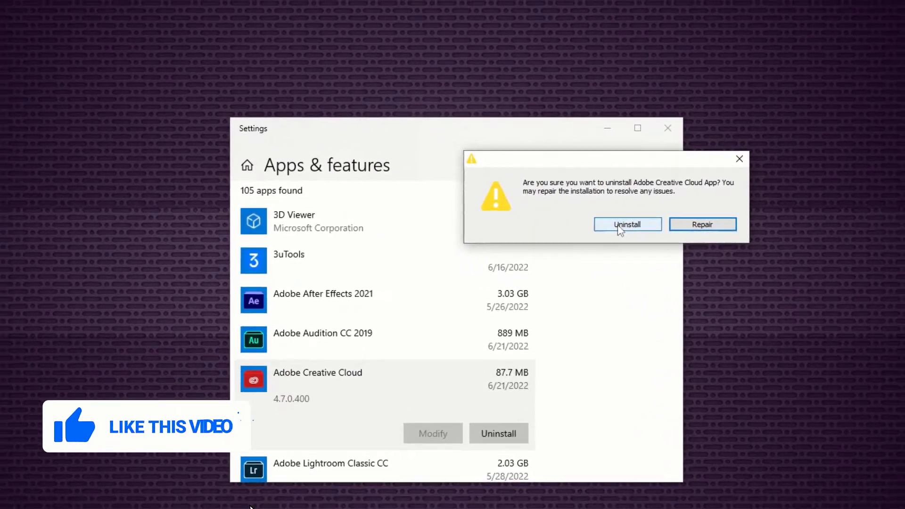
left_click(609, 221)
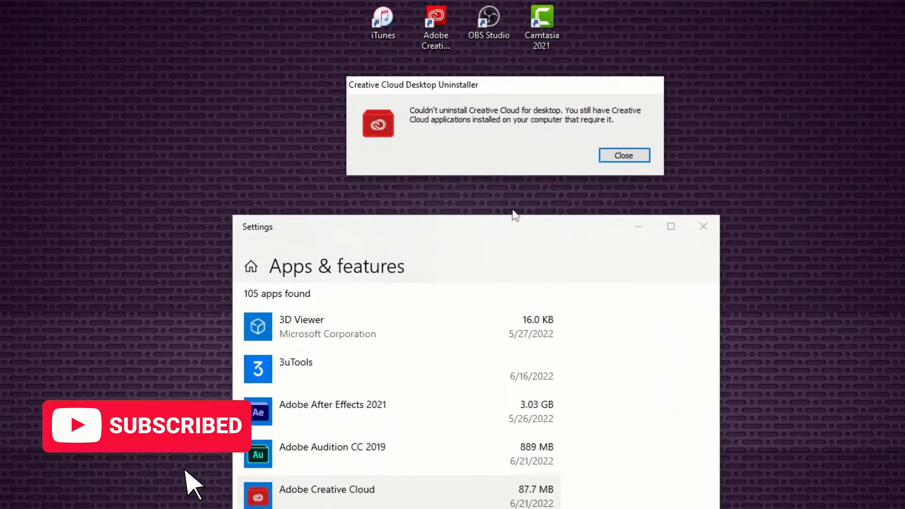
left_click_drag(463, 292, 455, 324)
left_click_drag(525, 81, 527, 152)
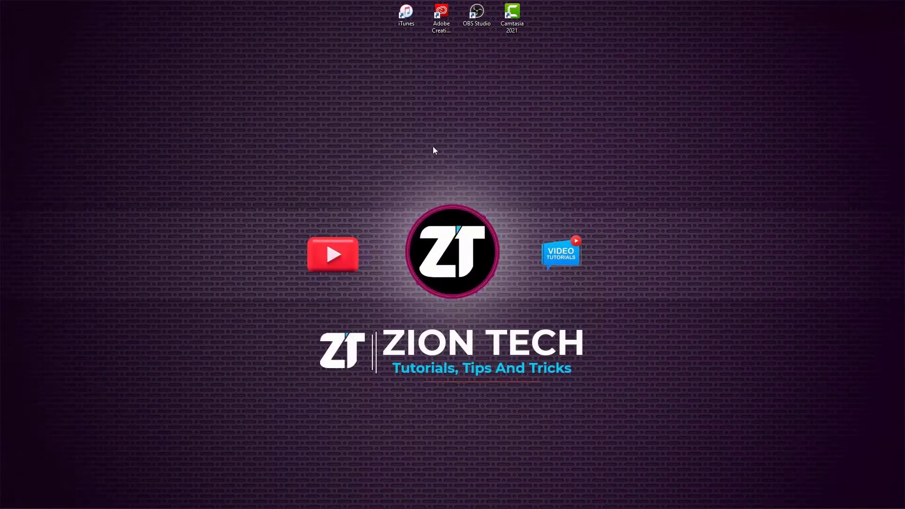
Step: Refresh the desktop and launch Google Chrome from the taskbar
right_click(433, 136)
left_click(456, 165)
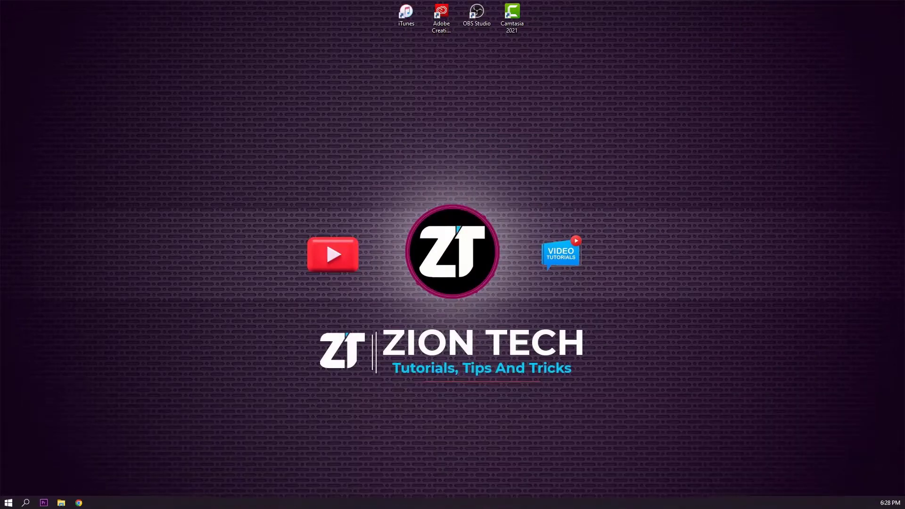
left_click(86, 504)
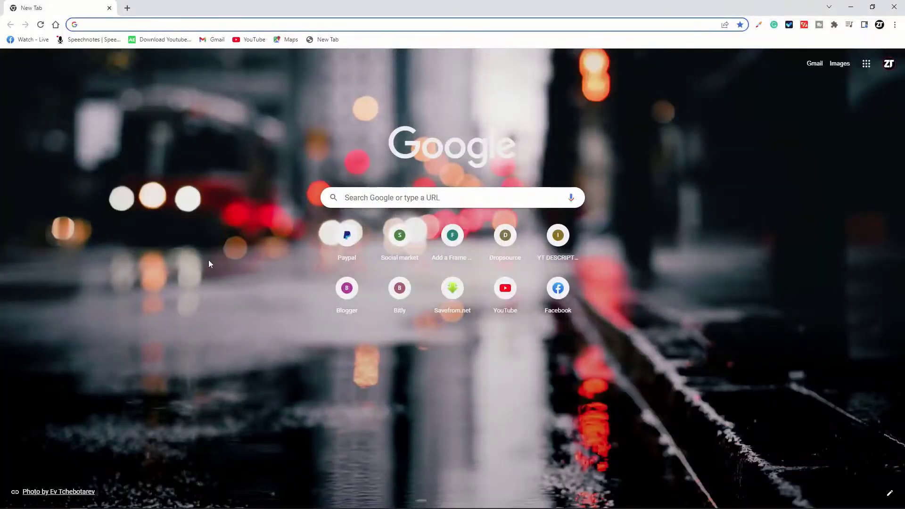
Step: Search Google for 'adobe creative cloud uninstaller' using the address bar suggestion
left_click(124, 24)
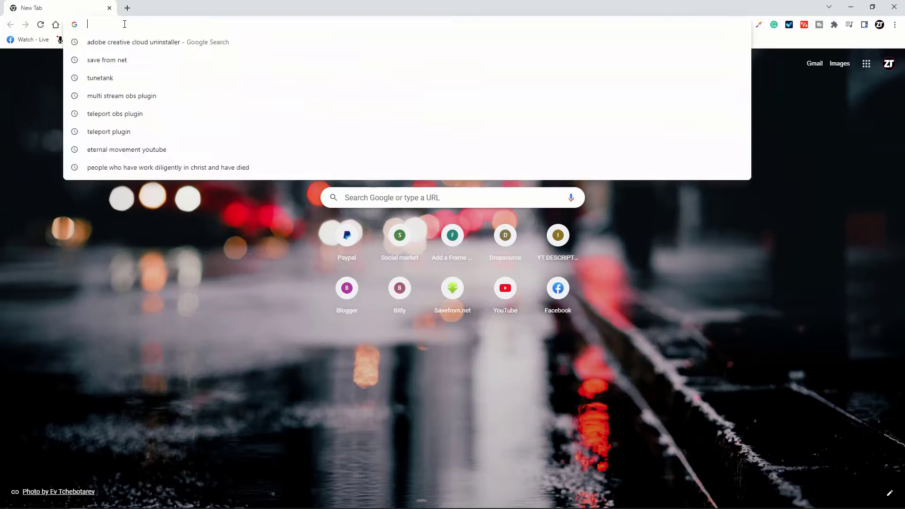
type("Adobe creative cloud uninstaller")
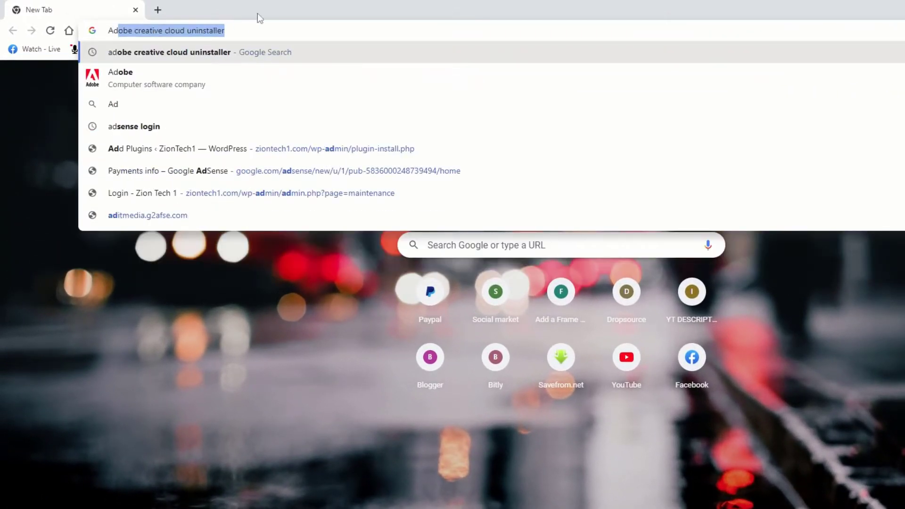
key("Right")
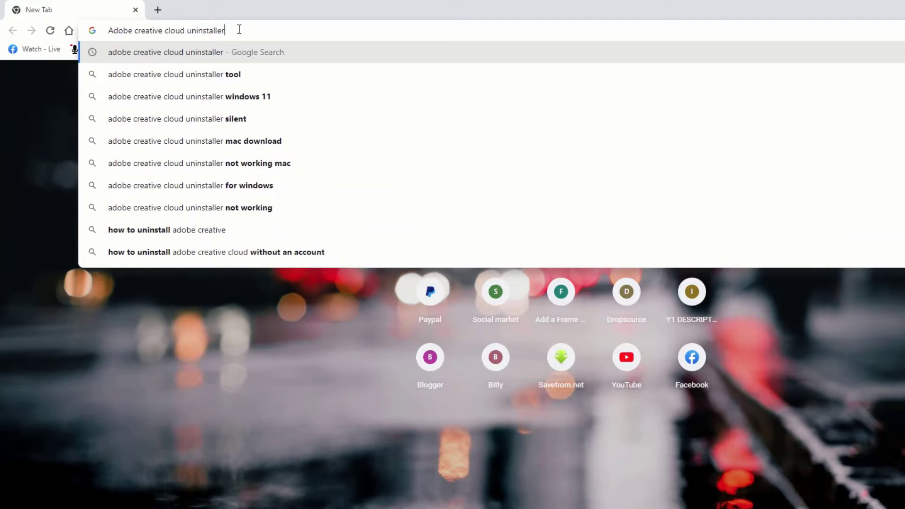
key("Return")
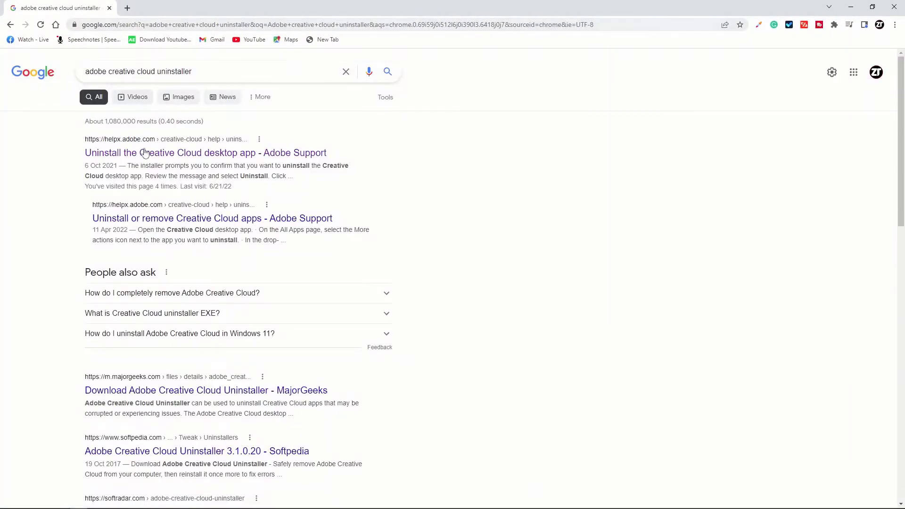
Step: Scroll through the Adobe uninstall instructions, then back up to the Windows uninstaller download table
scroll(253, 212, "down", 10)
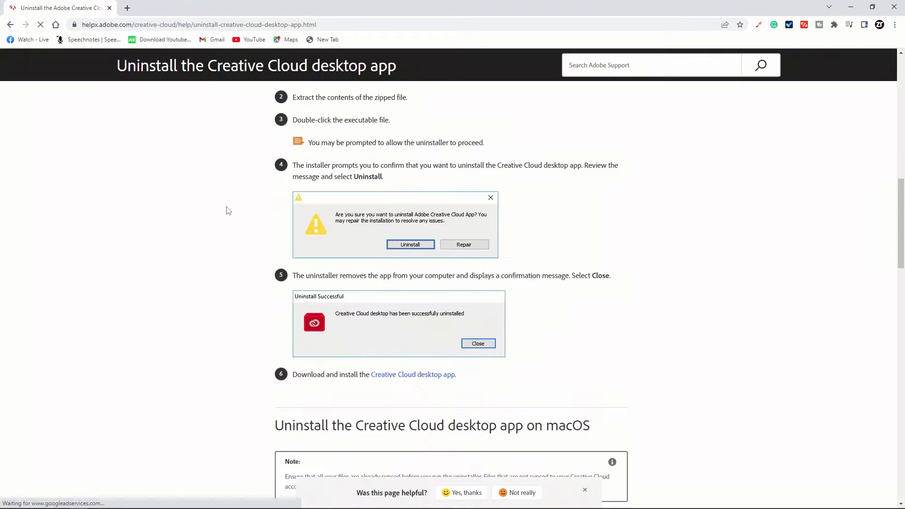
scroll(349, 200, "up", 5)
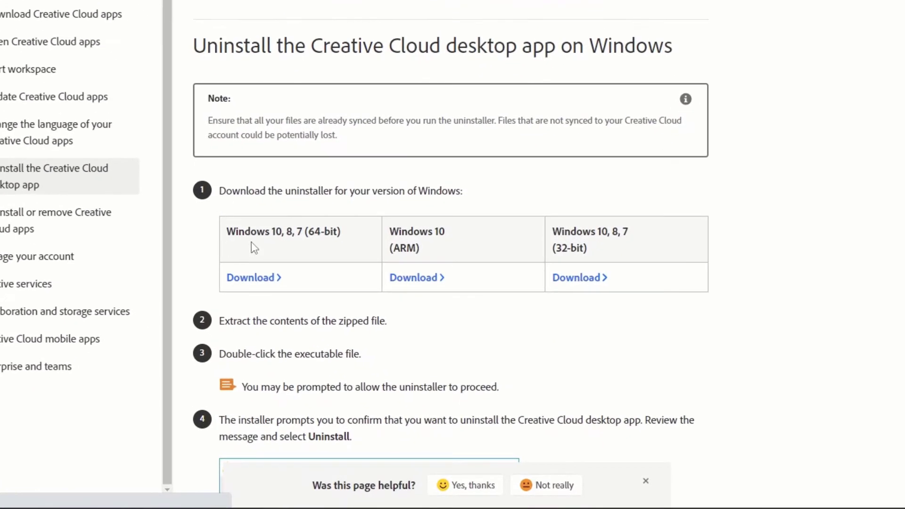
scroll(269, 194, "down", 6)
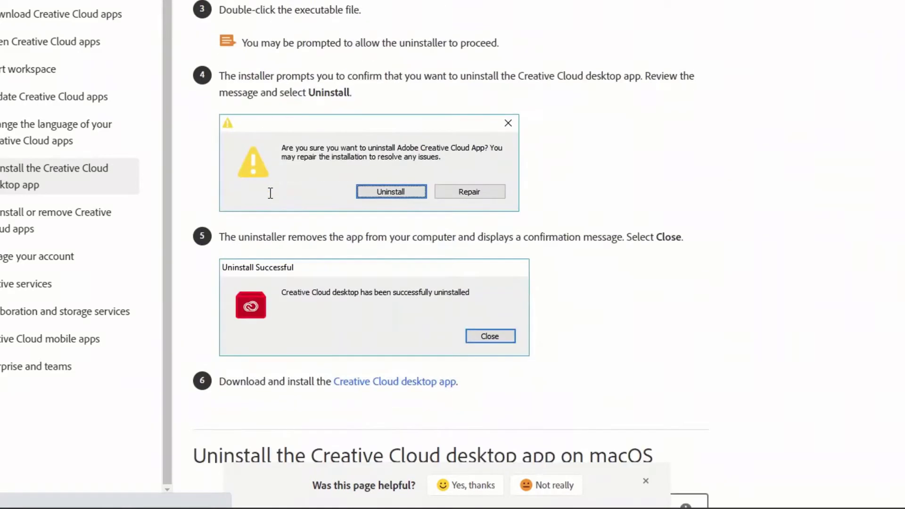
scroll(269, 193, "down", 5)
scroll(244, 191, "down", 4)
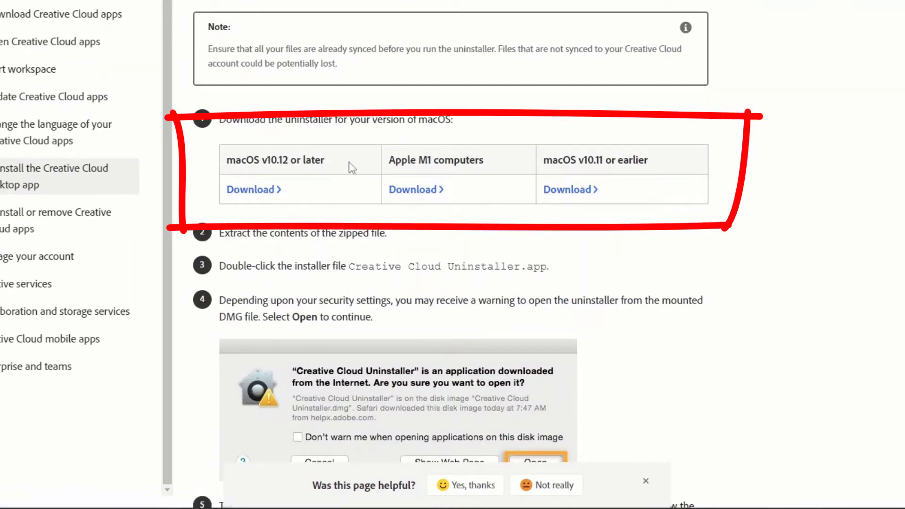
scroll(453, 142, "up", 15)
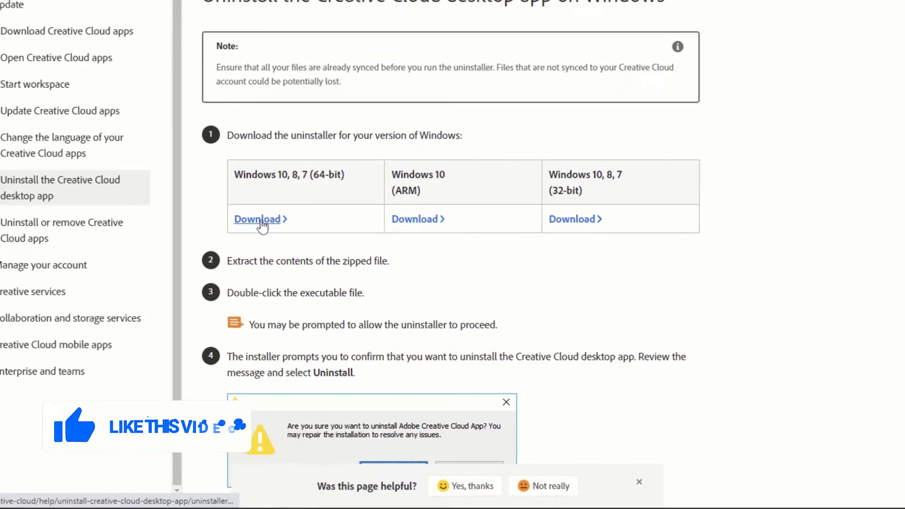
Step: Download the 64-bit Windows uninstaller and save creative_cloud_uninstallerwin.zip to the Desktop
left_click(260, 221)
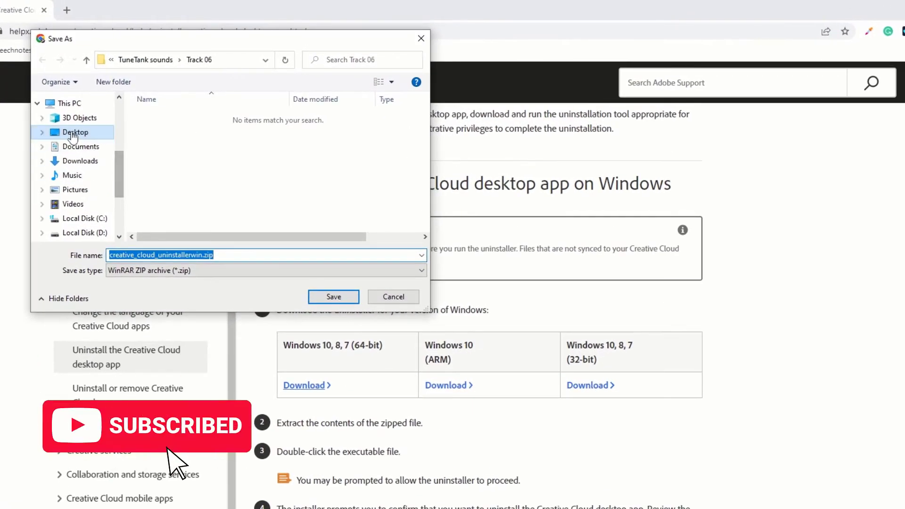
left_click(73, 133)
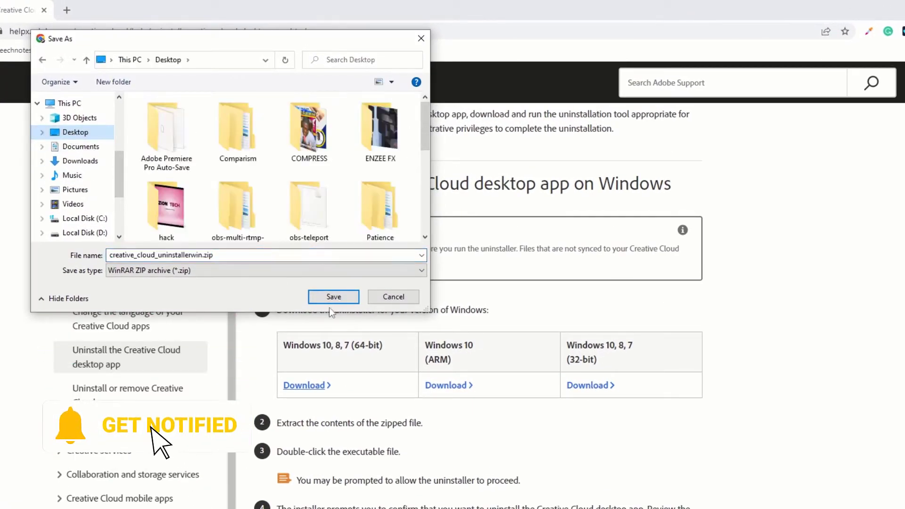
left_click(328, 296)
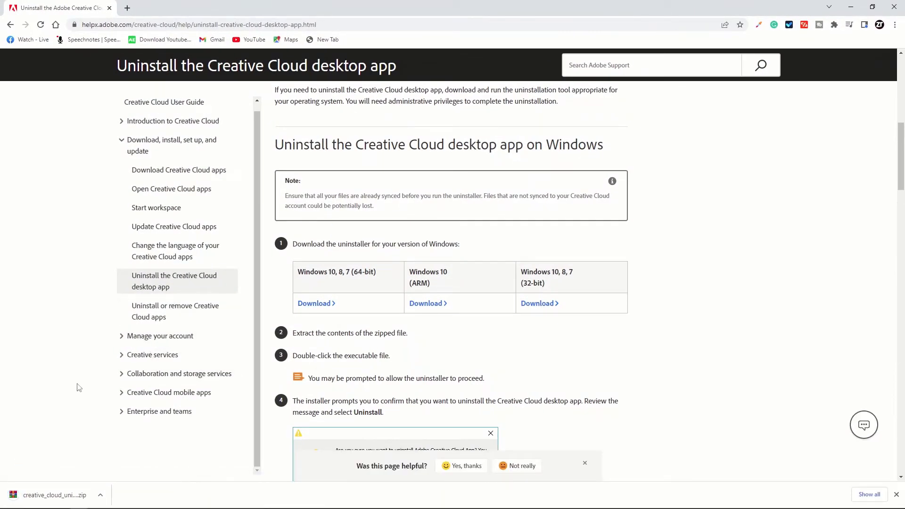
Step: Show creative_cloud_uninstallerwin.zip in its folder and extract it into the suggested Desktop folder
left_click(100, 495)
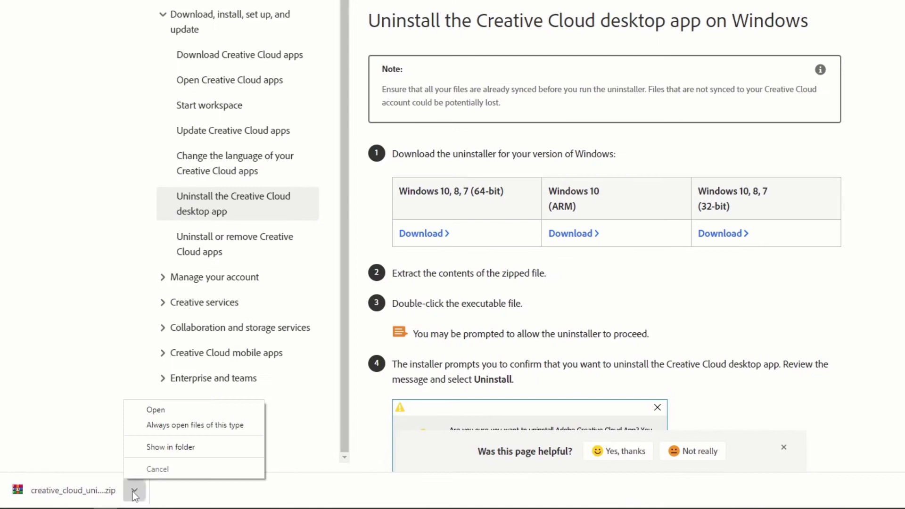
left_click(178, 451)
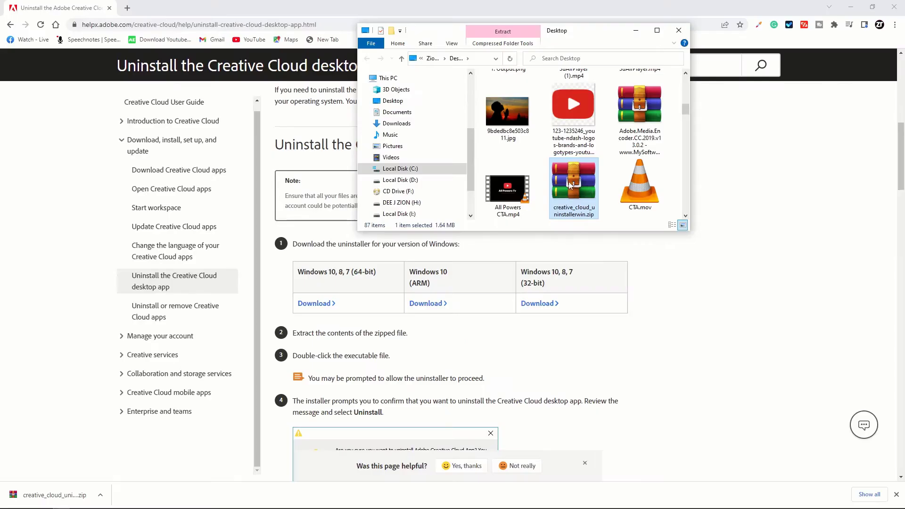
right_click(569, 182)
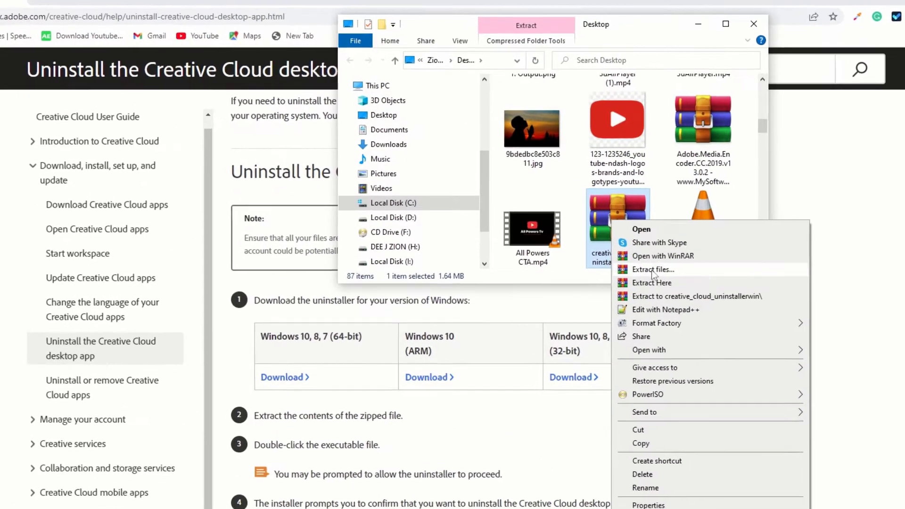
left_click(653, 270)
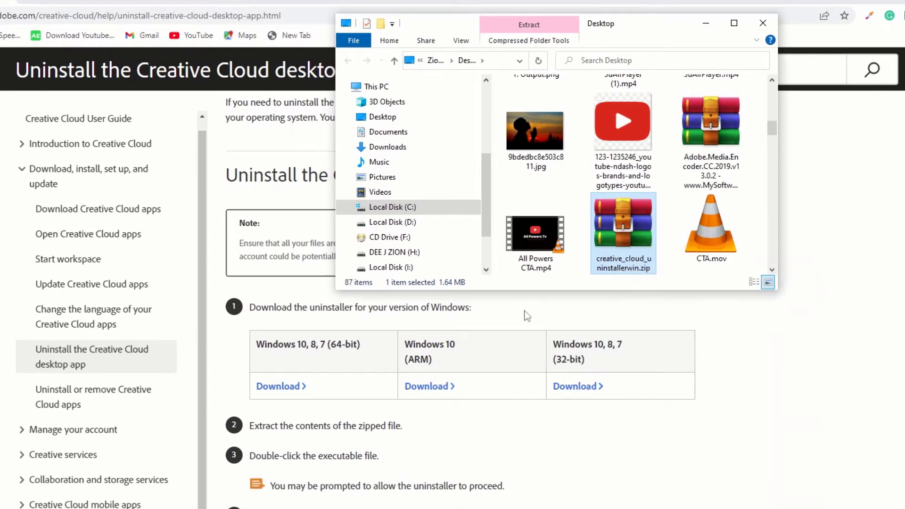
left_click(516, 427)
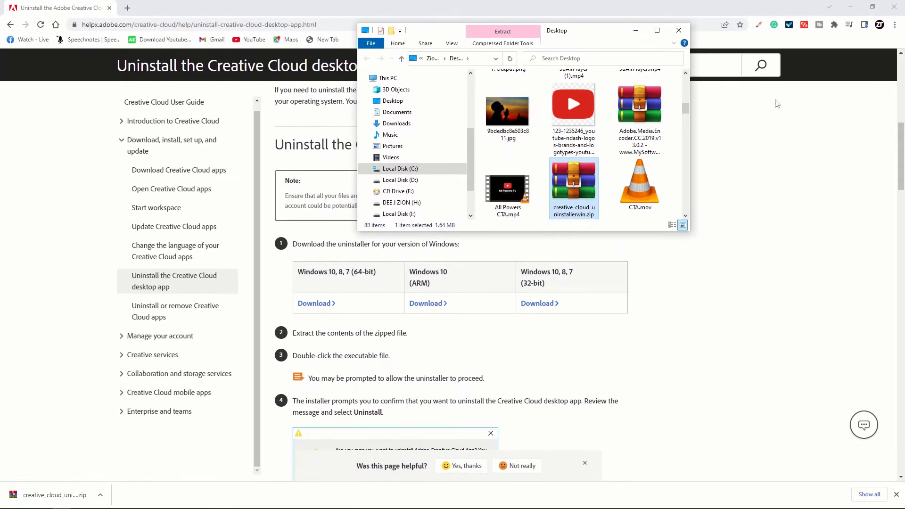
Step: Minimize Chrome and rearrange the Explorer window and the Adobe Creative Cloud desktop shortcut
left_click(852, 9)
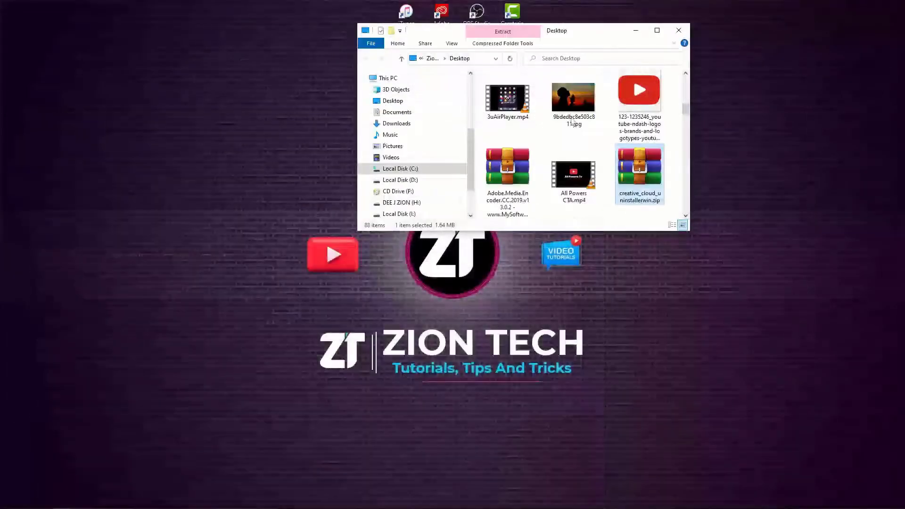
left_click_drag(592, 38, 378, 95)
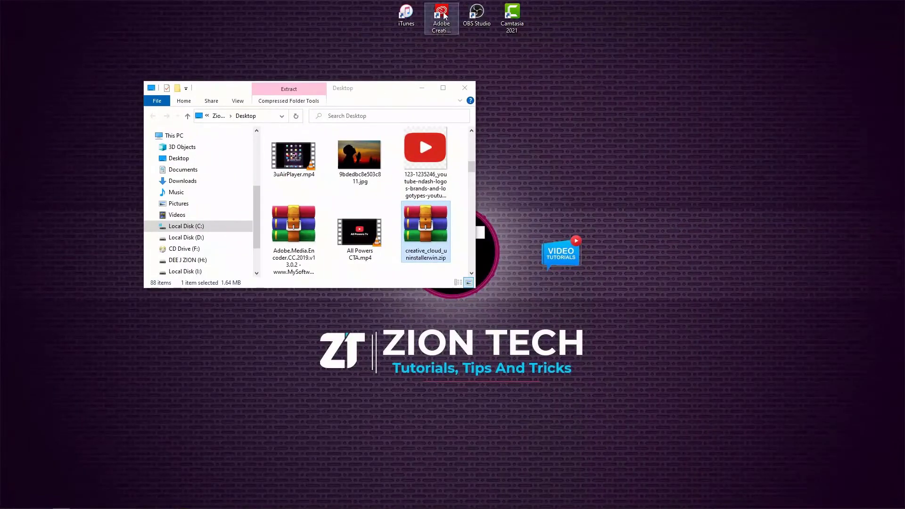
left_click_drag(377, 93, 298, 224)
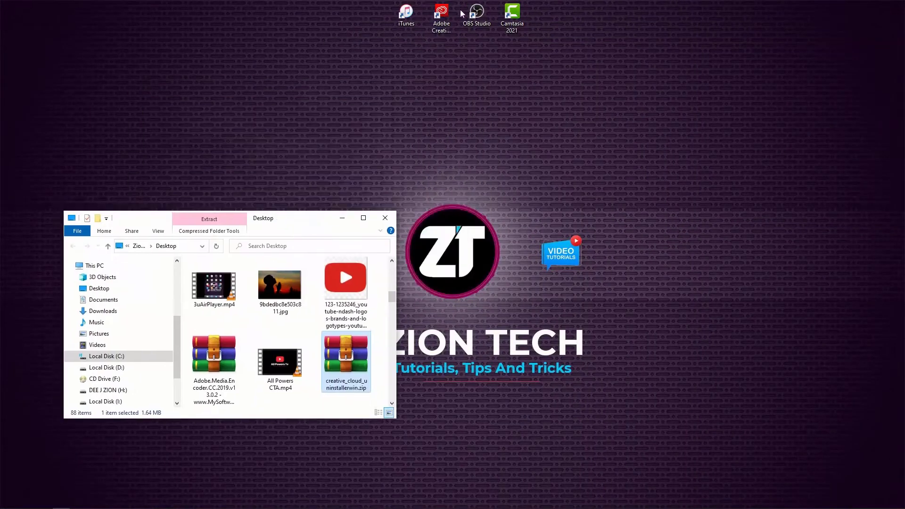
left_click_drag(441, 19, 437, 133)
left_click_drag(292, 218, 305, 100)
left_click_drag(358, 241, 493, 135)
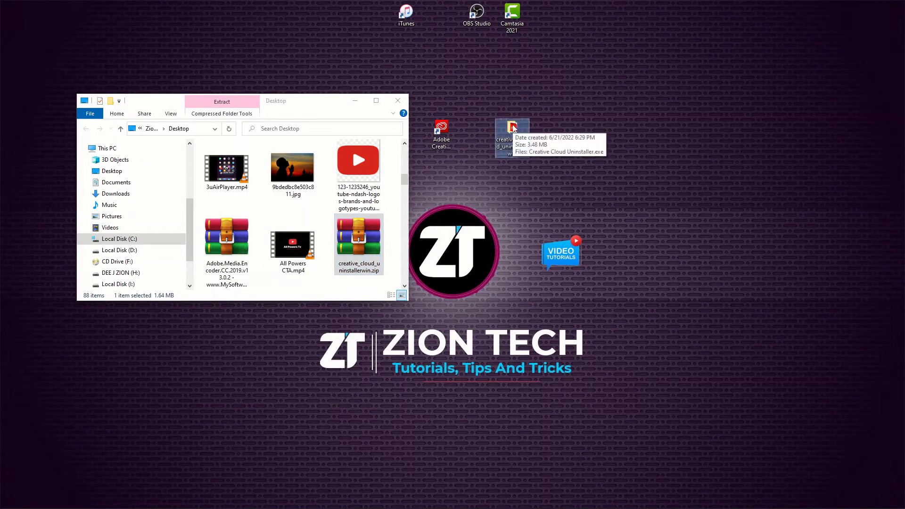
Step: Run Creative Cloud Uninstaller.exe from the extracted folder and confirm uninstalling Adobe Creative Cloud
double_click(513, 128)
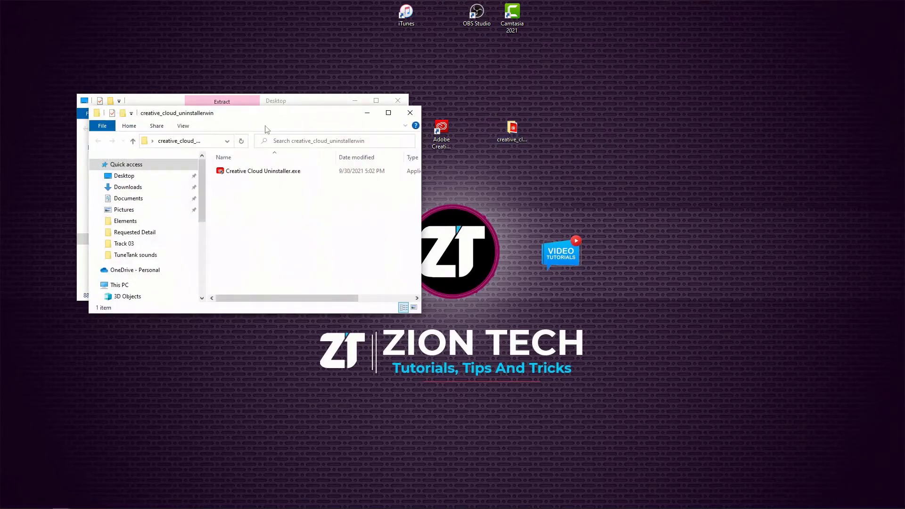
left_click_drag(277, 121, 409, 81)
left_click(374, 131)
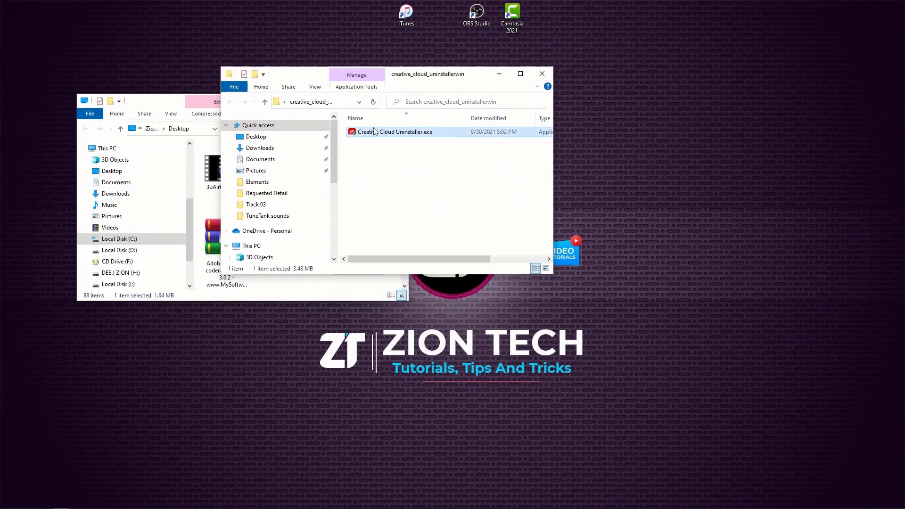
double_click(387, 133)
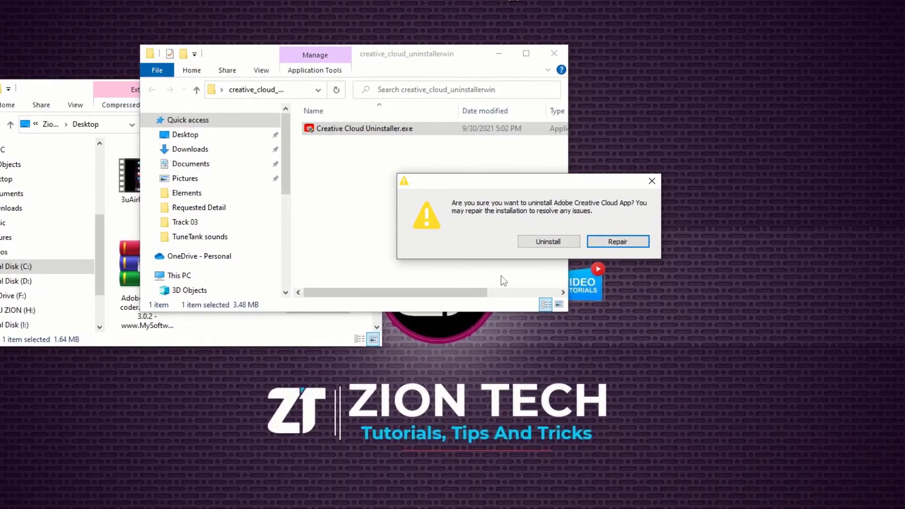
left_click(547, 241)
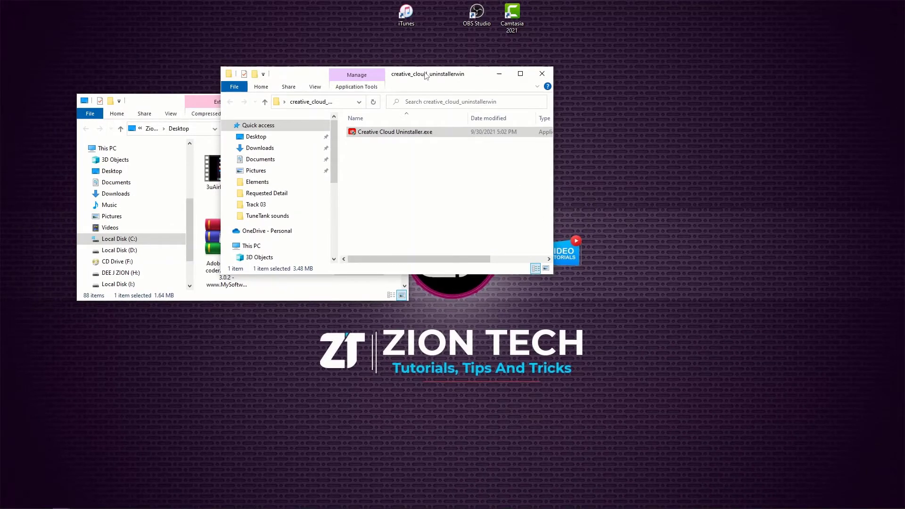
Step: Let the Creative Cloud desktop uninstall progress finish, then dismiss the Uninstall Successful message
left_click_drag(425, 75, 539, 221)
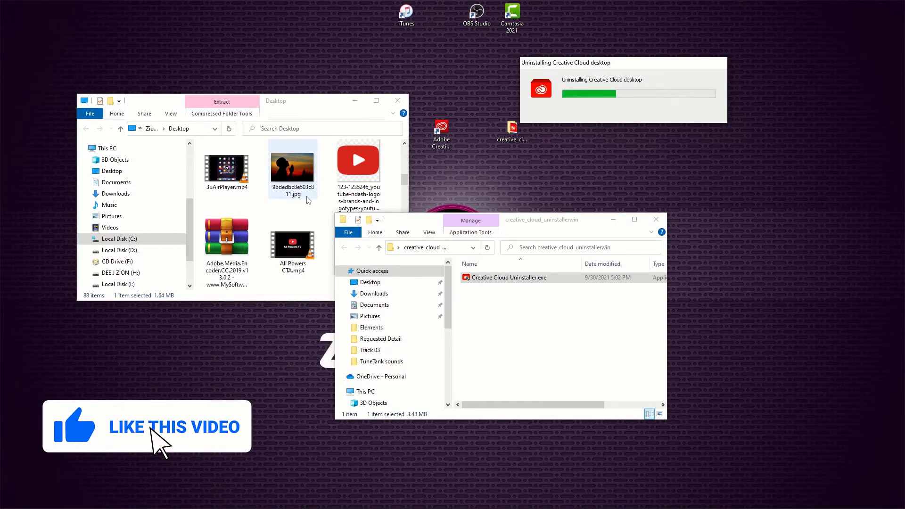
left_click_drag(534, 220, 790, 198)
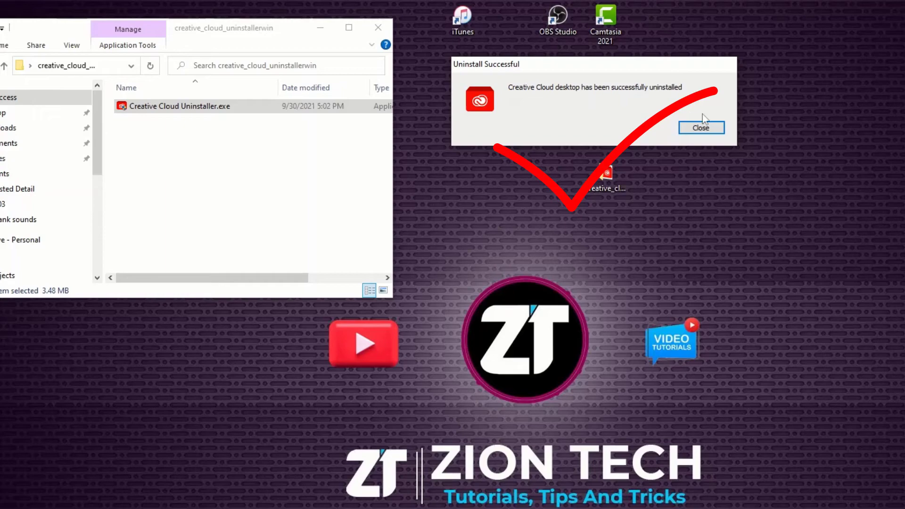
left_click(700, 128)
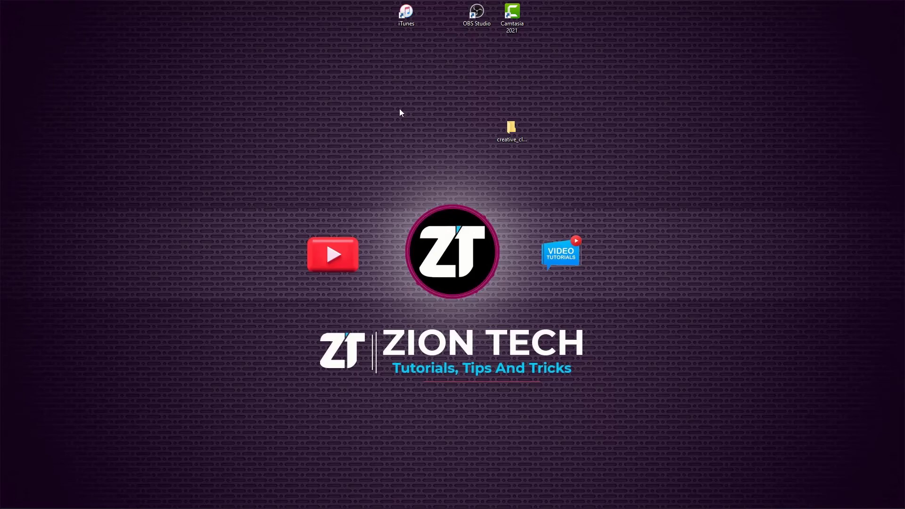
Step: Refresh the desktop so the Adobe Creative Cloud shortcut disappears
right_click(399, 108)
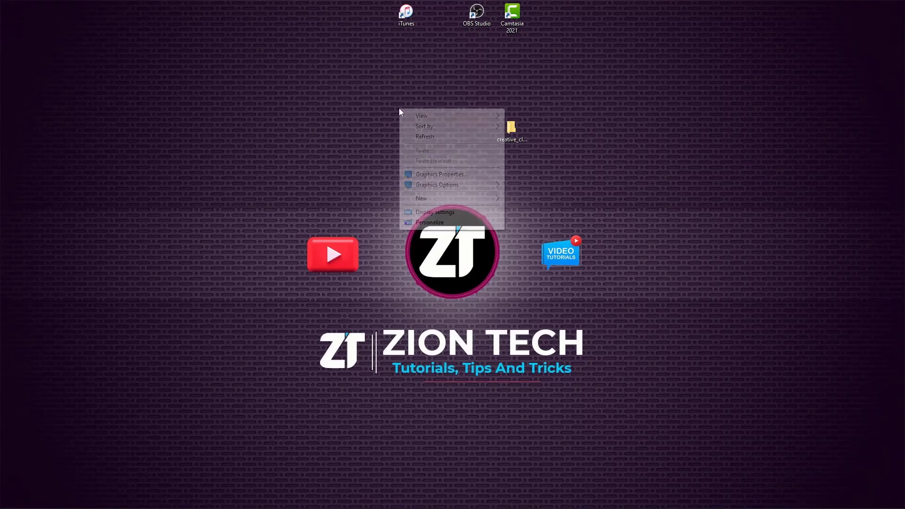
left_click(410, 135)
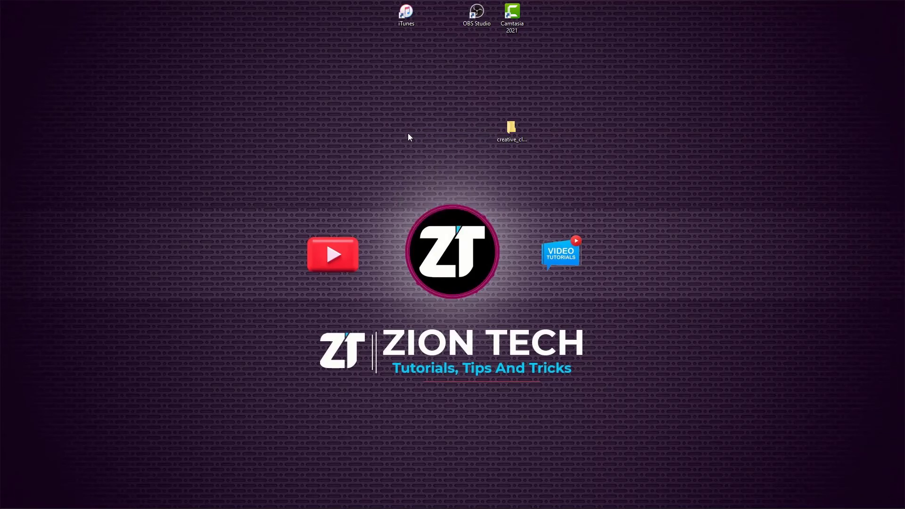